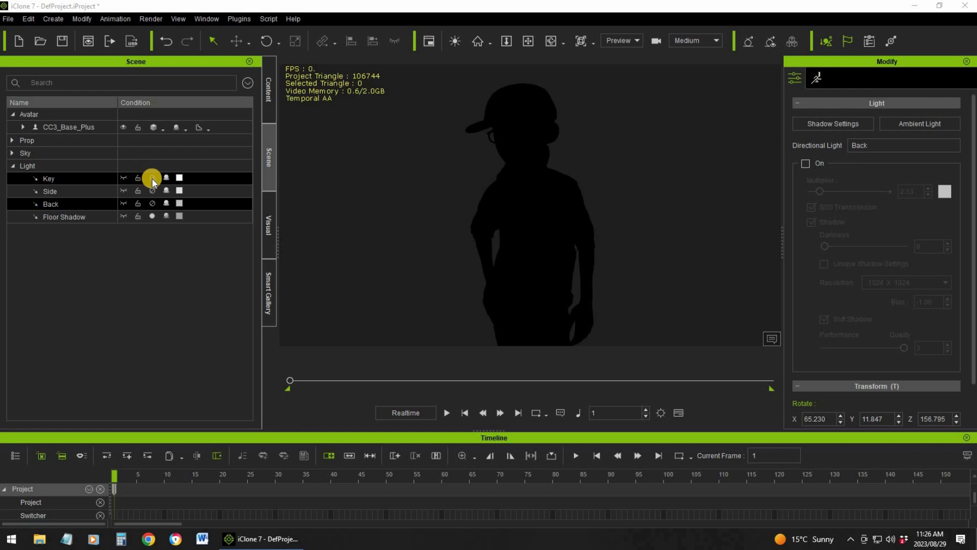
# Step: Turn on the Key light and rotate it to about X 55, Y 8, Z 29 with its viewport gizmo, then hide the gizmo
pyautogui.click(151, 178)
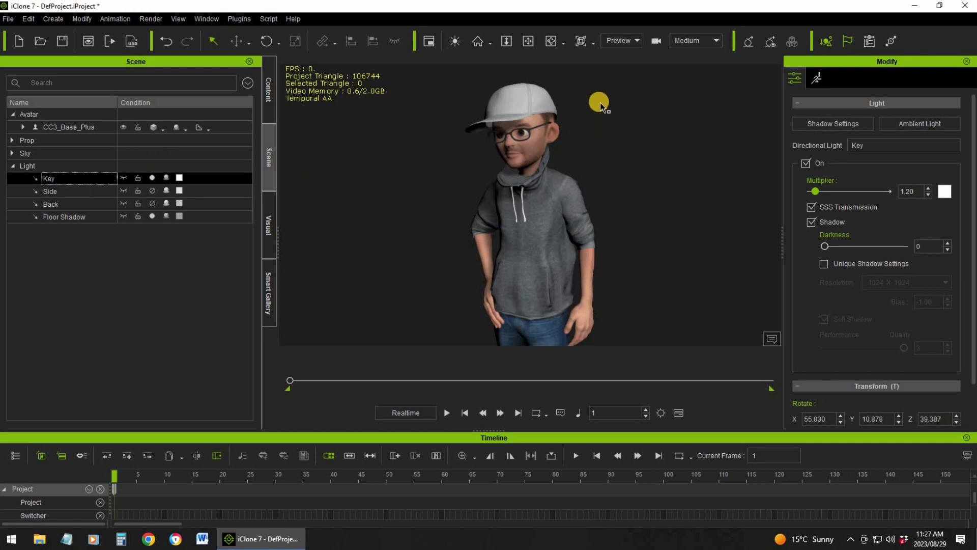
pyautogui.click(308, 126)
pyautogui.click(125, 178)
pyautogui.click(265, 43)
pyautogui.moveTo(565, 181)
pyautogui.mouseDown()
pyautogui.moveTo(560, 216)
pyautogui.moveTo(568, 215)
pyautogui.moveTo(545, 215)
pyautogui.moveTo(560, 213)
pyautogui.moveTo(572, 181)
pyautogui.moveTo(527, 165)
pyautogui.moveTo(560, 185)
pyautogui.mouseUp()
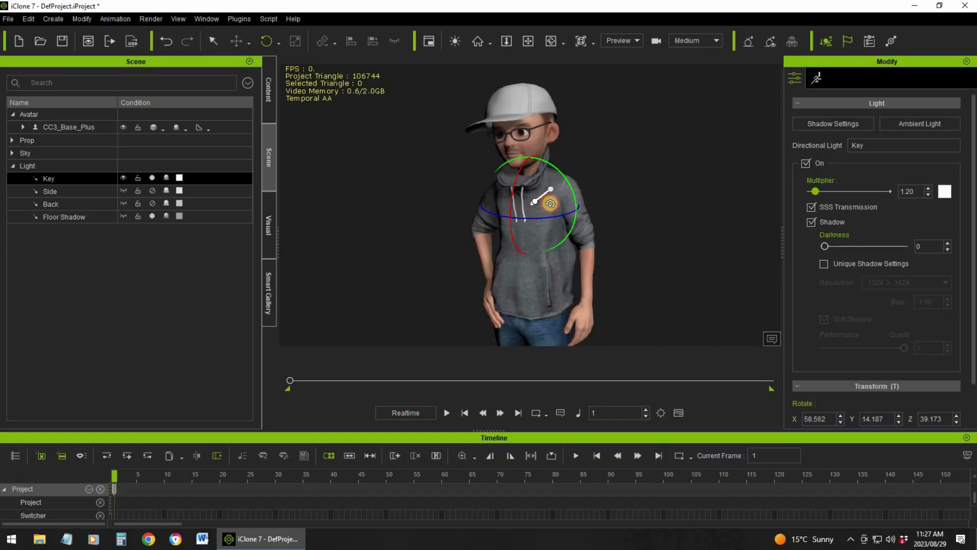
pyautogui.moveTo(550, 204); pyautogui.dragTo(531, 163)
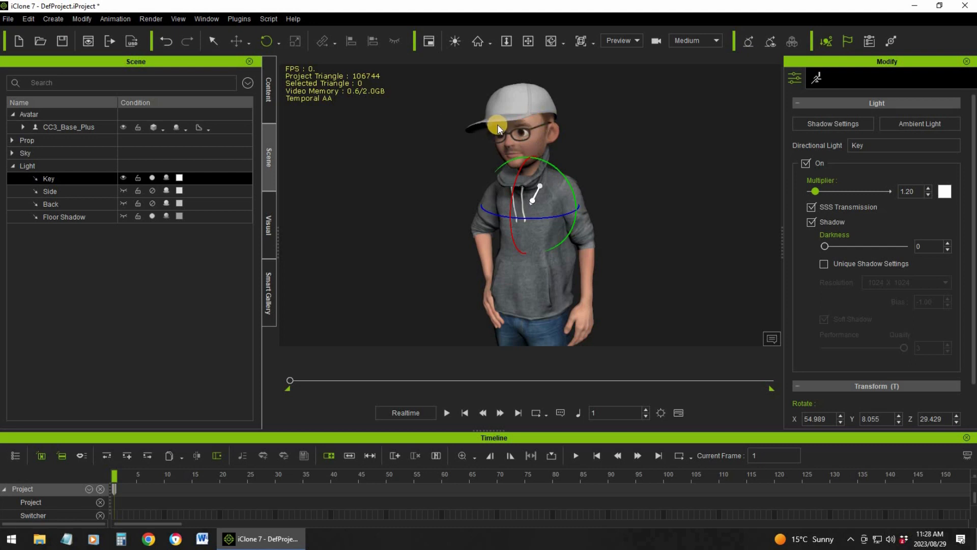
pyautogui.click(124, 177)
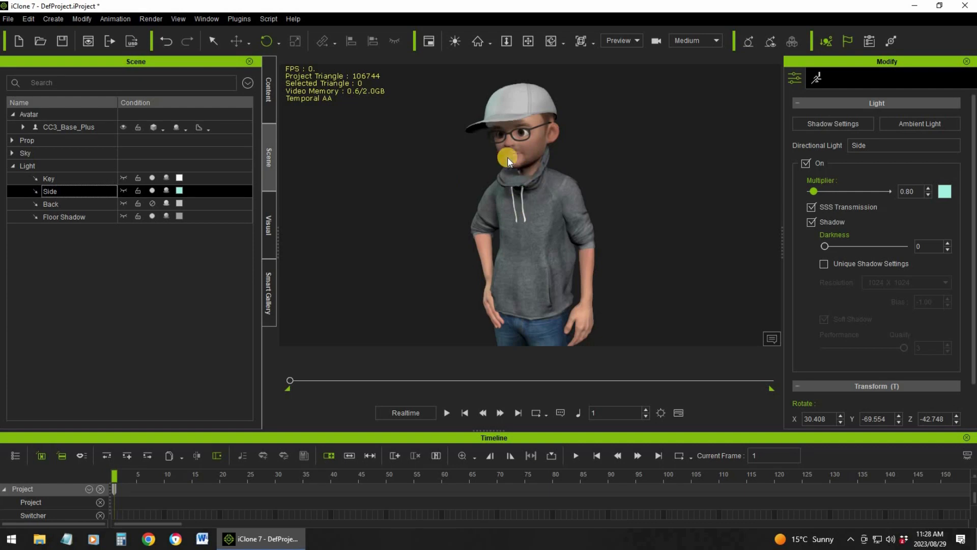
# Step: Display the Side light's gizmo and rotate the light to about X 94.3, Y -10.5, Z -73.6
pyautogui.click(123, 191)
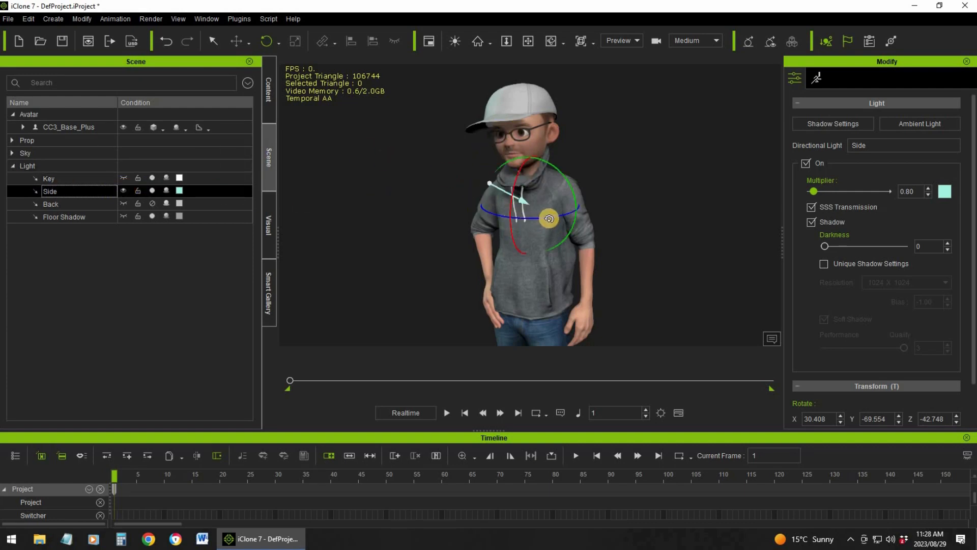
pyautogui.moveTo(551, 216); pyautogui.dragTo(509, 127)
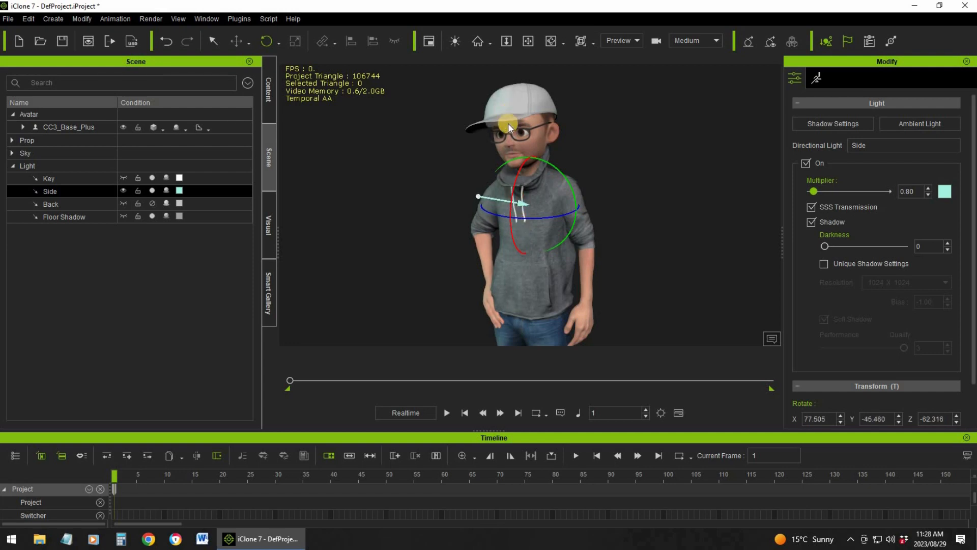
pyautogui.moveTo(515, 221)
pyautogui.mouseDown()
pyautogui.moveTo(519, 254)
pyautogui.moveTo(521, 233)
pyautogui.mouseUp()
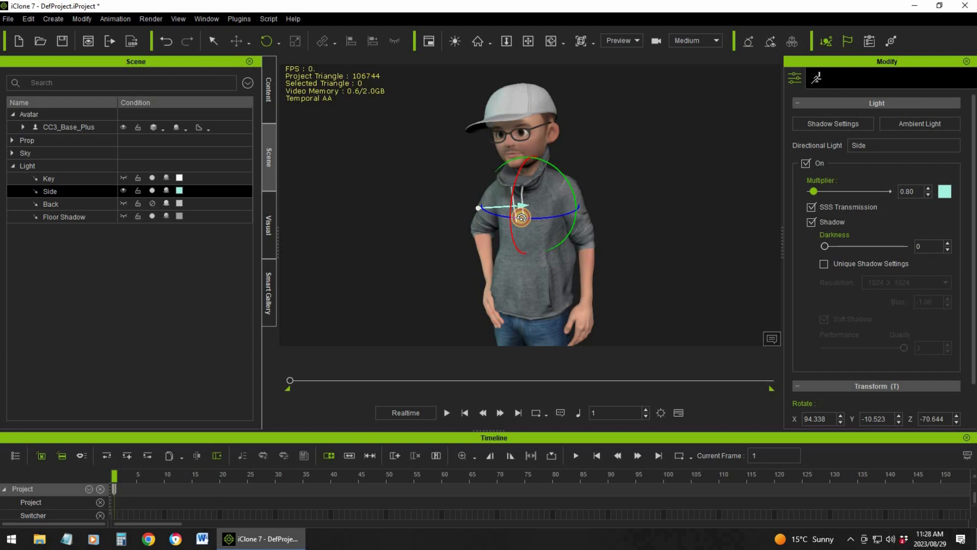
pyautogui.moveTo(536, 217)
pyautogui.mouseDown()
pyautogui.moveTo(545, 219)
pyautogui.moveTo(534, 218)
pyautogui.mouseUp()
# Step: Try different intensities for the Side light and set its multiplier to 0.50
pyautogui.moveTo(819, 192)
pyautogui.mouseDown()
pyautogui.moveTo(833, 192)
pyautogui.moveTo(808, 191)
pyautogui.moveTo(817, 192)
pyautogui.mouseUp()
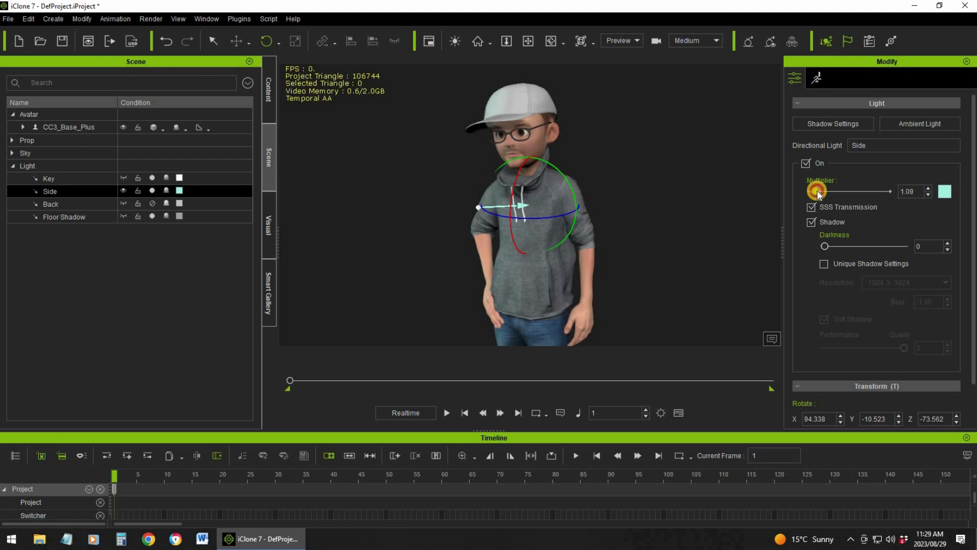
pyautogui.moveTo(817, 190); pyautogui.dragTo(814, 193)
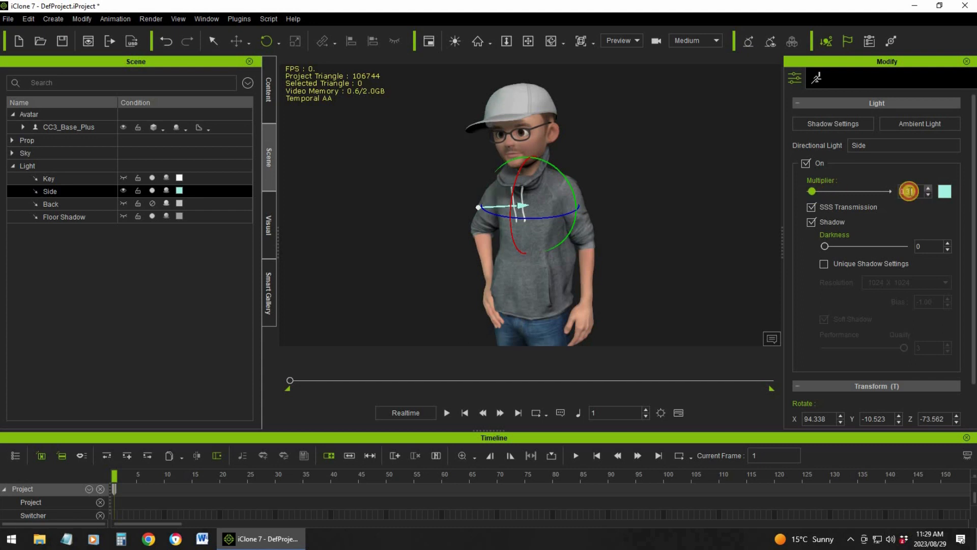
pyautogui.moveTo(907, 191); pyautogui.dragTo(930, 183)
pyautogui.press('BackSpace')
pyautogui.press('BackSpace')
pyautogui.press('Return')
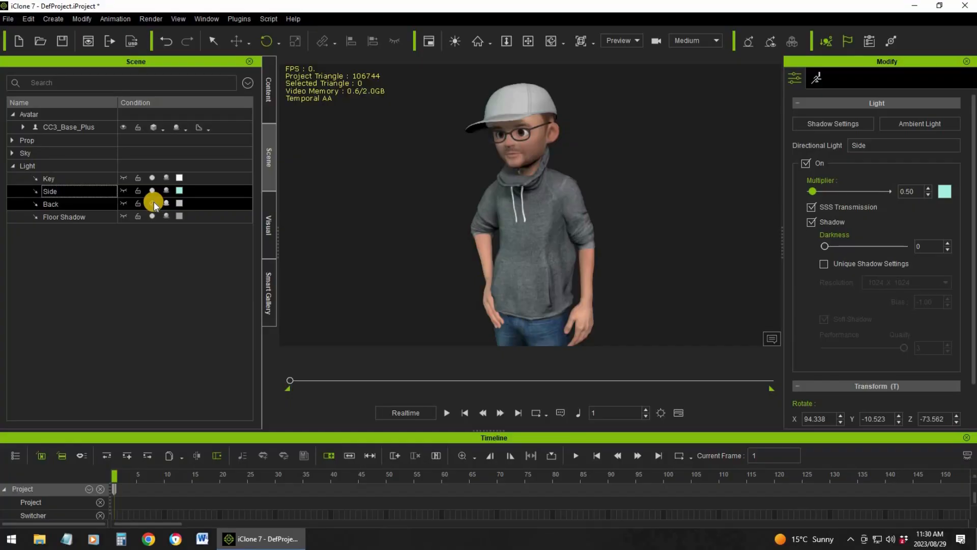
# Step: Toggle the Back light to compare its effect, display its gizmo and rotate it to about X 57.8, Y 1.2, Z 172.4
pyautogui.click(153, 201)
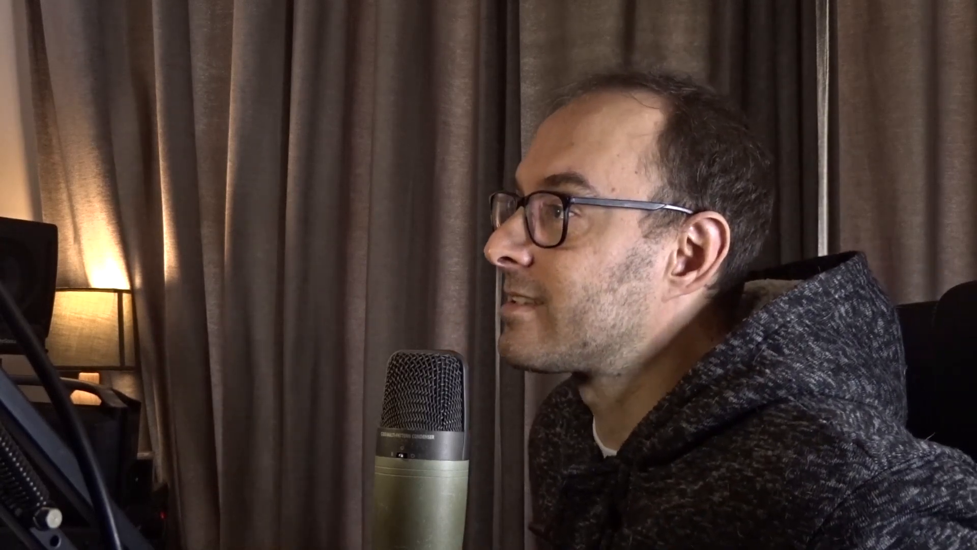
pyautogui.click(152, 203)
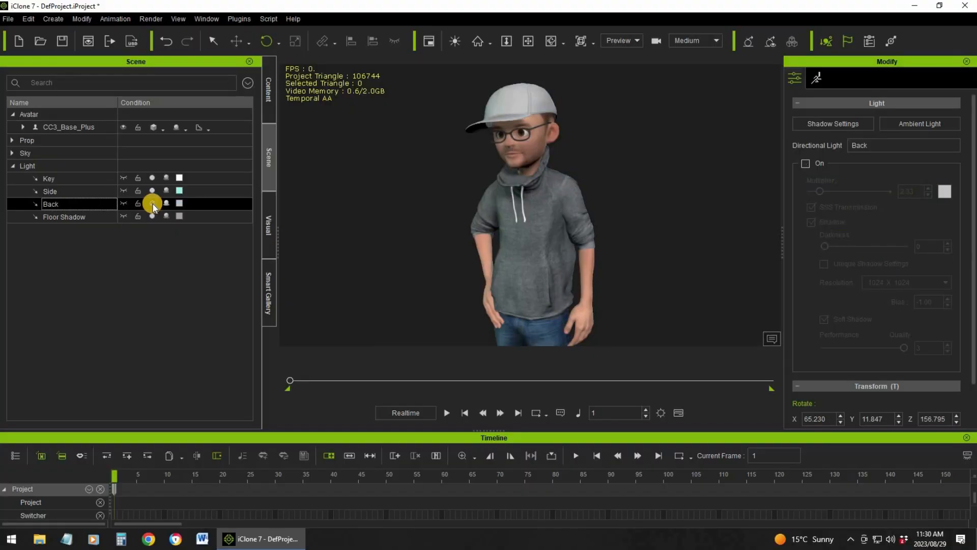
pyautogui.click(152, 203)
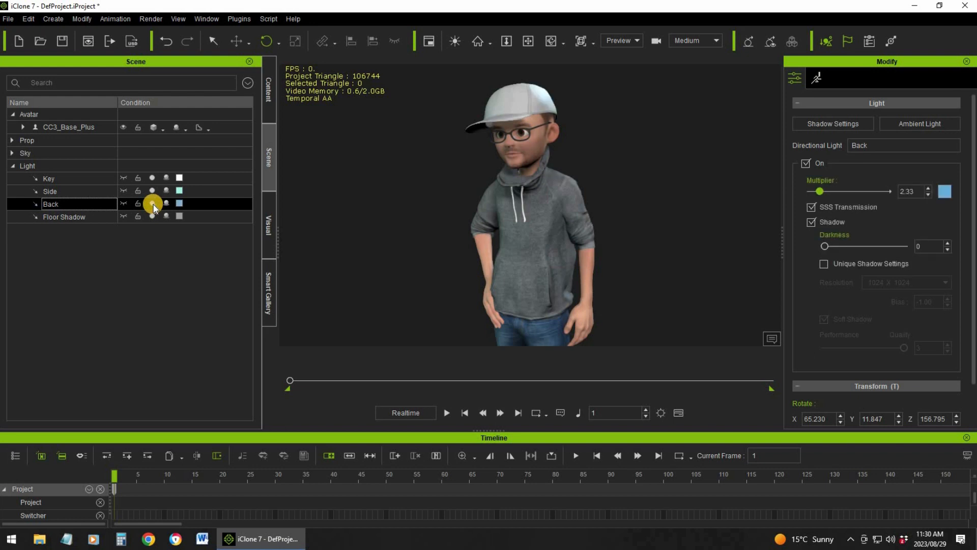
pyautogui.click(152, 204)
pyautogui.click(152, 204)
pyautogui.click(123, 204)
pyautogui.moveTo(522, 167); pyautogui.dragTo(514, 186)
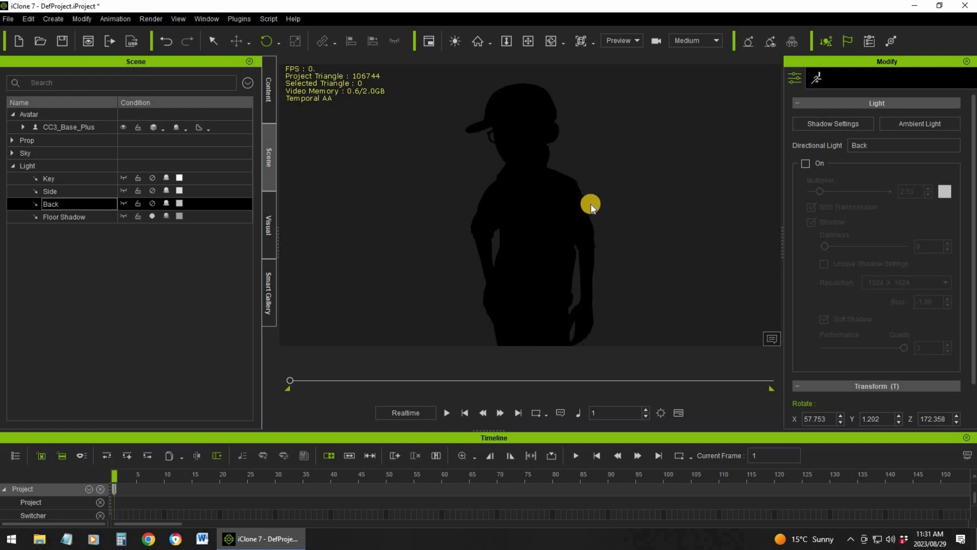
# Step: Turn on the Key light by itself and set its multiplier to 1.5
pyautogui.click(123, 177)
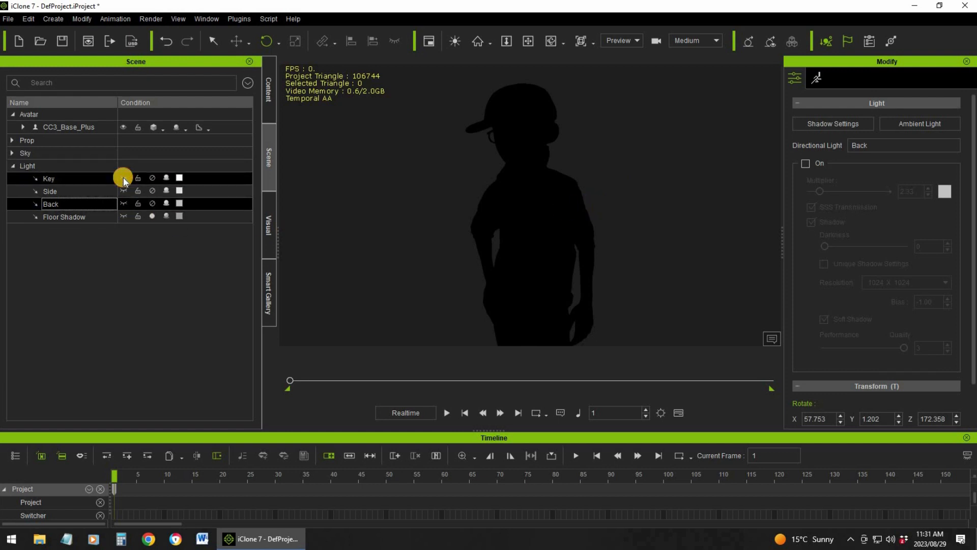
pyautogui.click(152, 177)
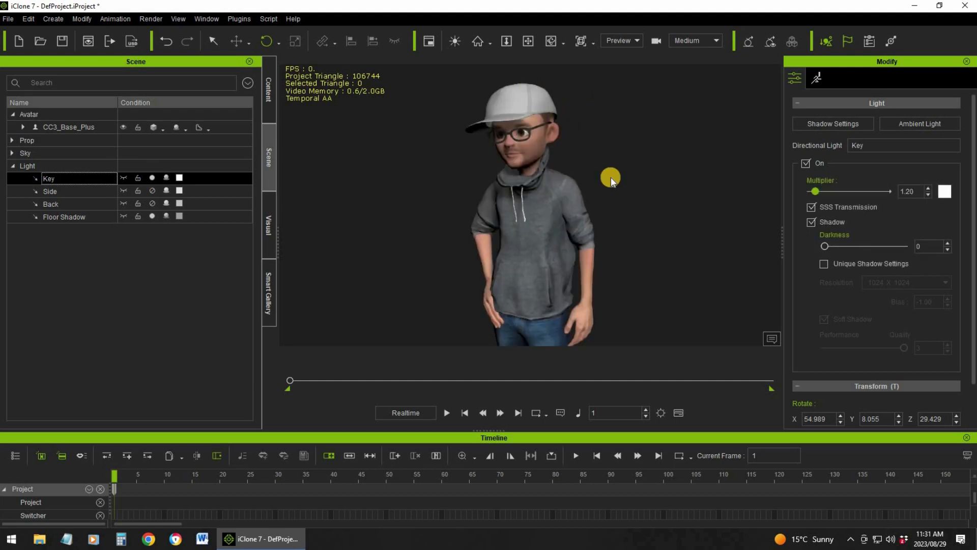
pyautogui.moveTo(816, 189); pyautogui.dragTo(817, 191)
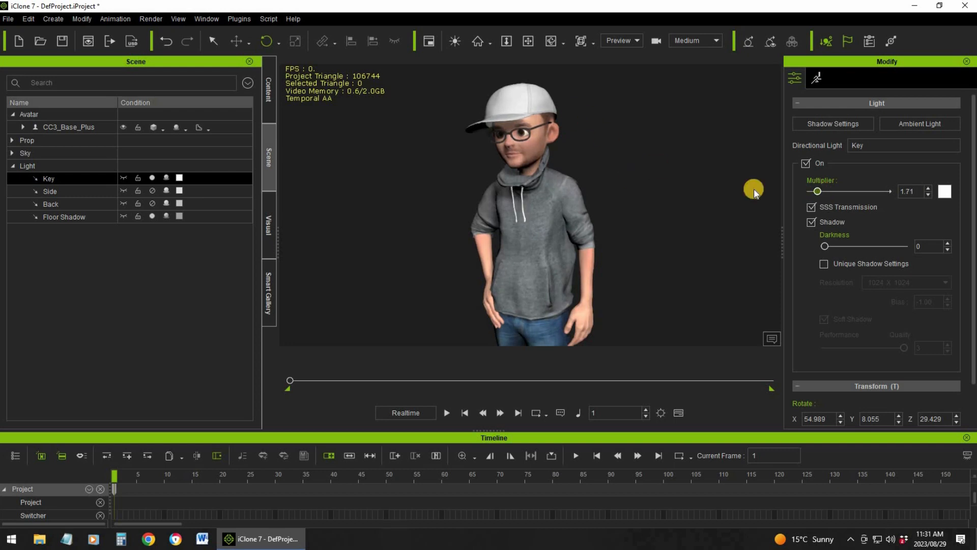
pyautogui.click(841, 192)
pyautogui.write('1.5')
pyautogui.press('Return')
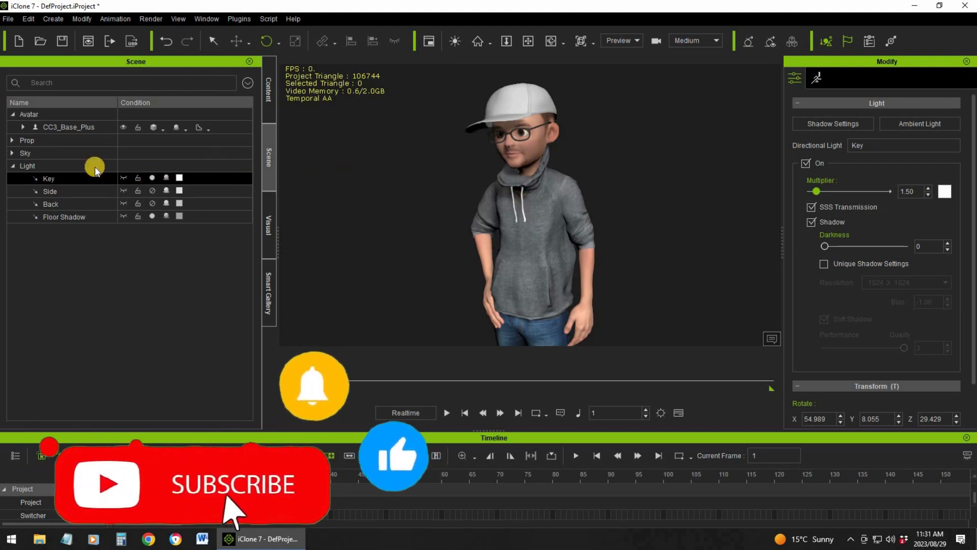
# Step: Turn off the Key light and view the Side light and the Back light each on their own
pyautogui.click(153, 178)
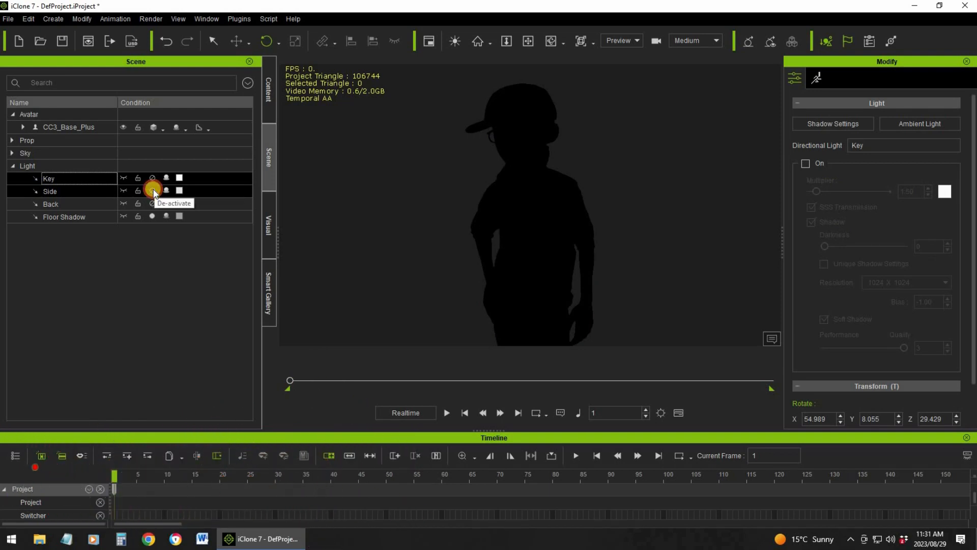
pyautogui.click(153, 191)
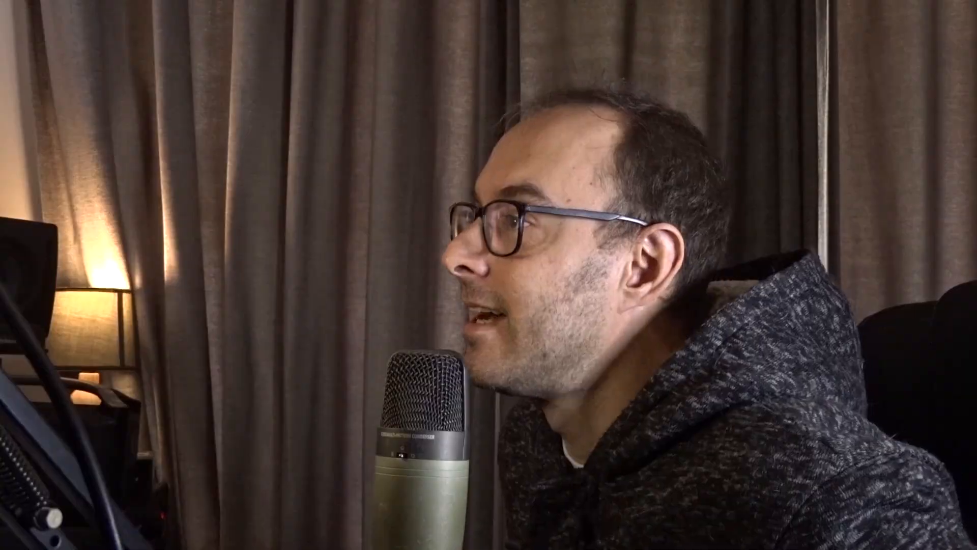
pyautogui.click(152, 194)
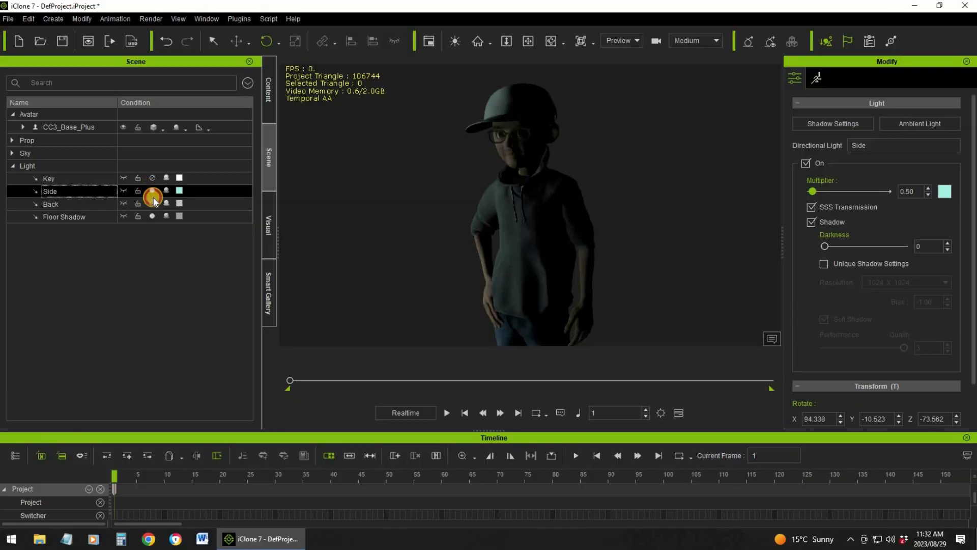
pyautogui.click(153, 204)
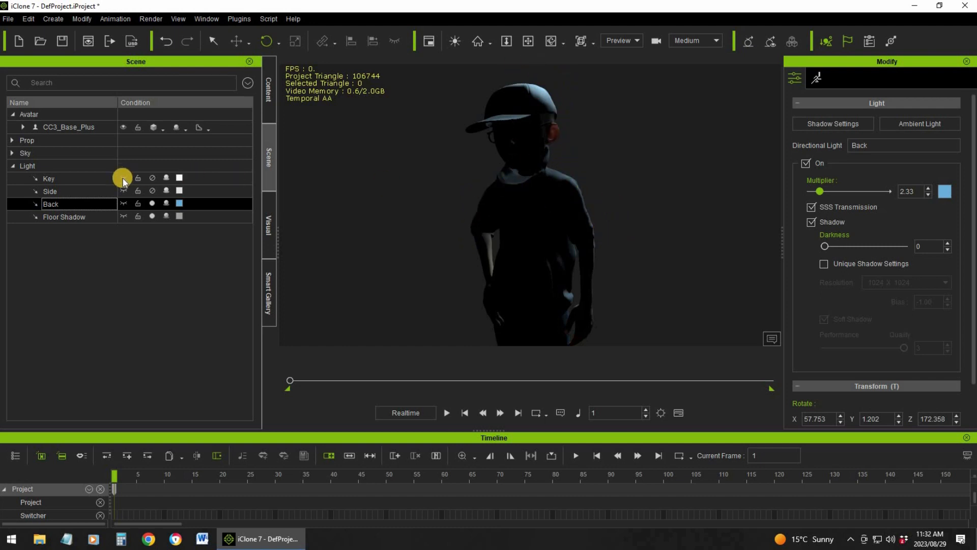
# Step: Compare the character with the three lights in combination, finishing with only the Key light active
pyautogui.click(152, 178)
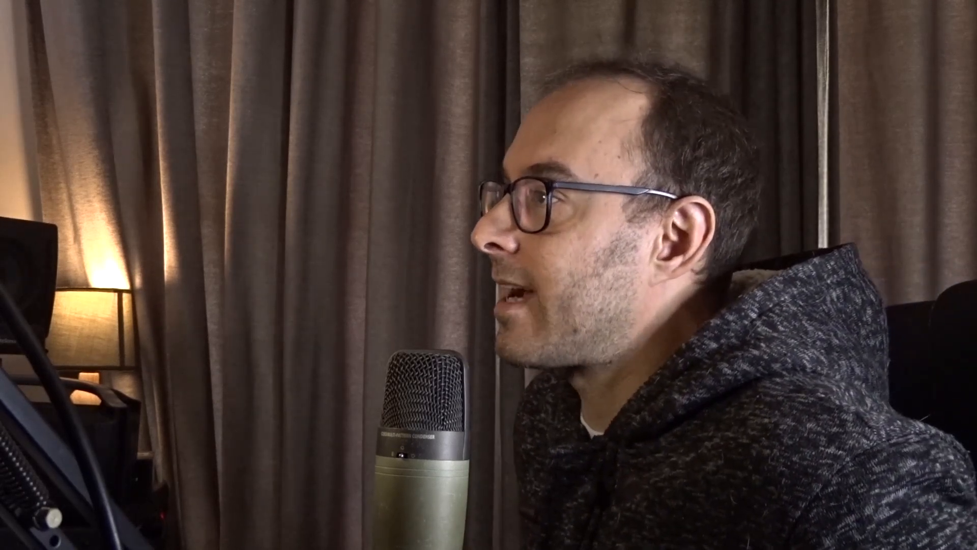
pyautogui.click(151, 178)
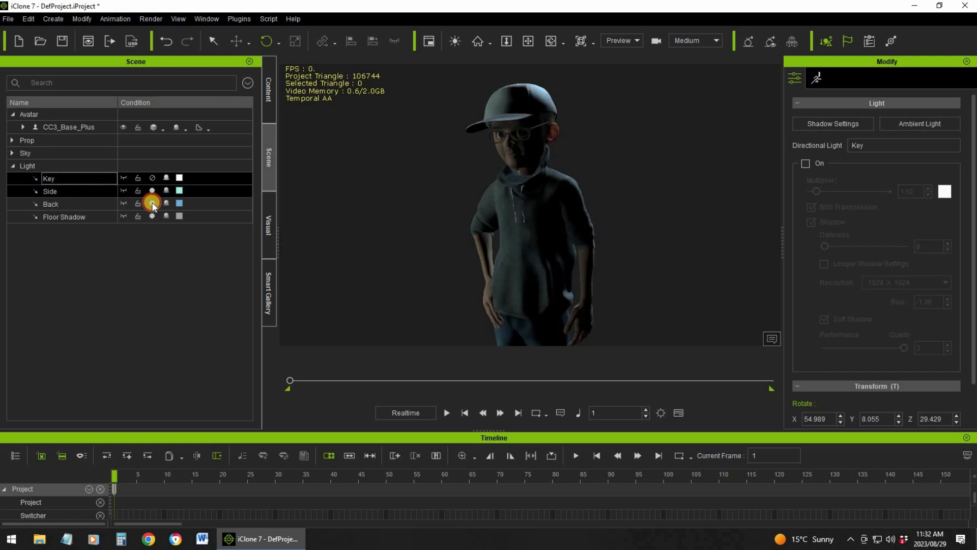
pyautogui.click(152, 203)
pyautogui.click(152, 191)
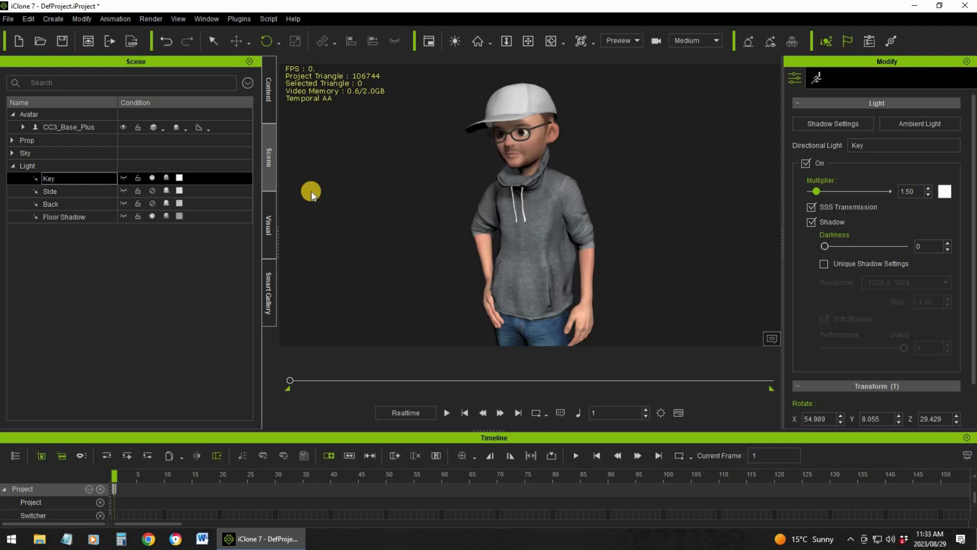
# Step: Change the Key light's color to orange #ff961d and lower its multiplier to 0.47
pyautogui.click(180, 177)
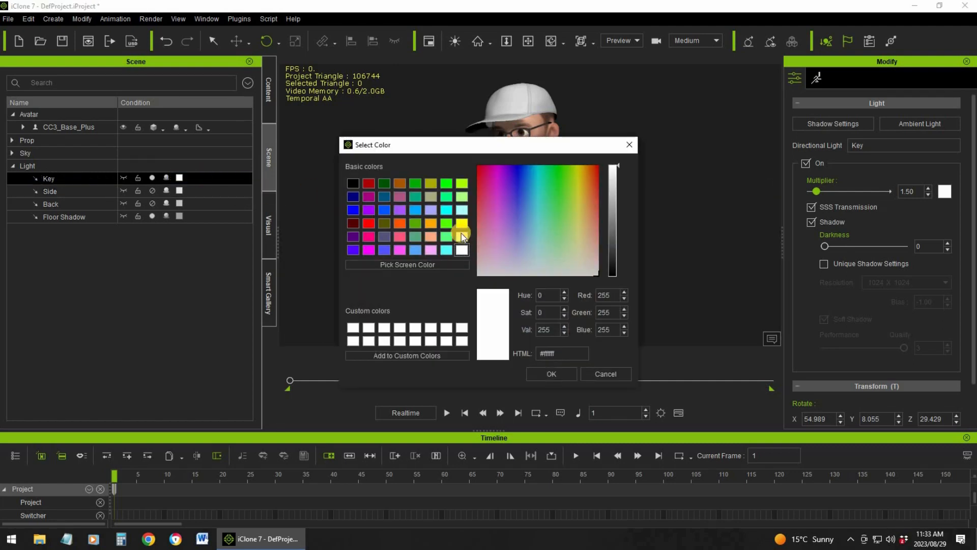
pyautogui.moveTo(584, 195)
pyautogui.mouseDown()
pyautogui.moveTo(593, 203)
pyautogui.moveTo(588, 178)
pyautogui.mouseUp()
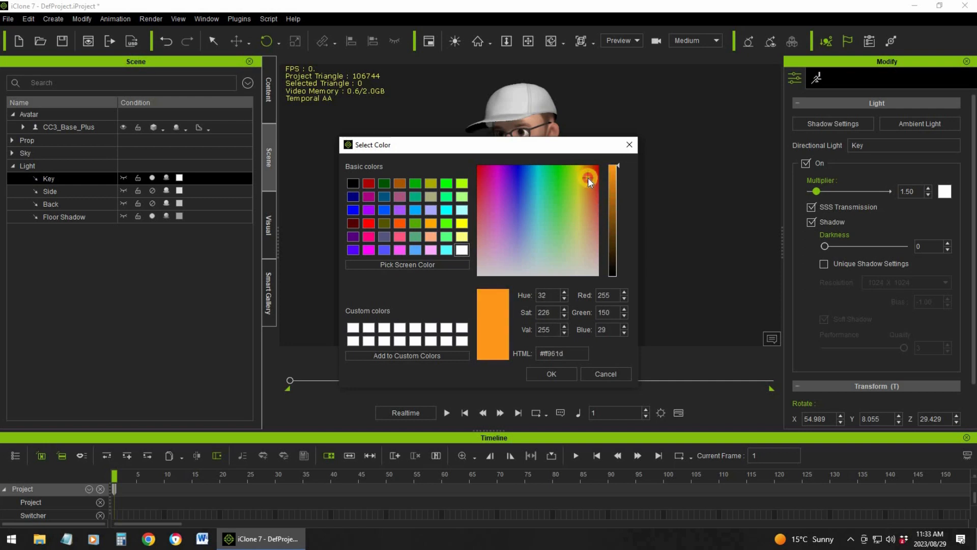
pyautogui.click(551, 373)
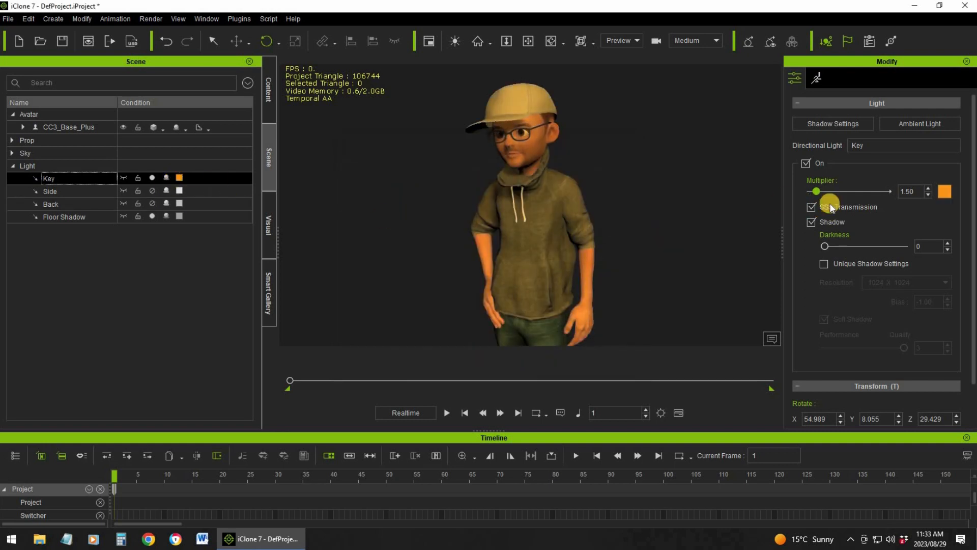
pyautogui.click(816, 192)
pyautogui.moveTo(814, 191); pyautogui.dragTo(814, 191)
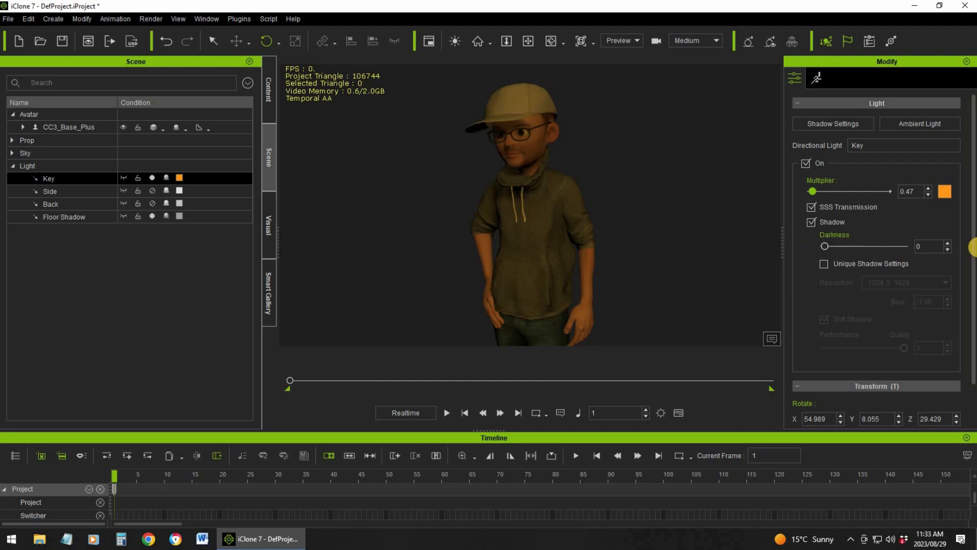
pyautogui.scroll(-3, 973, 246)
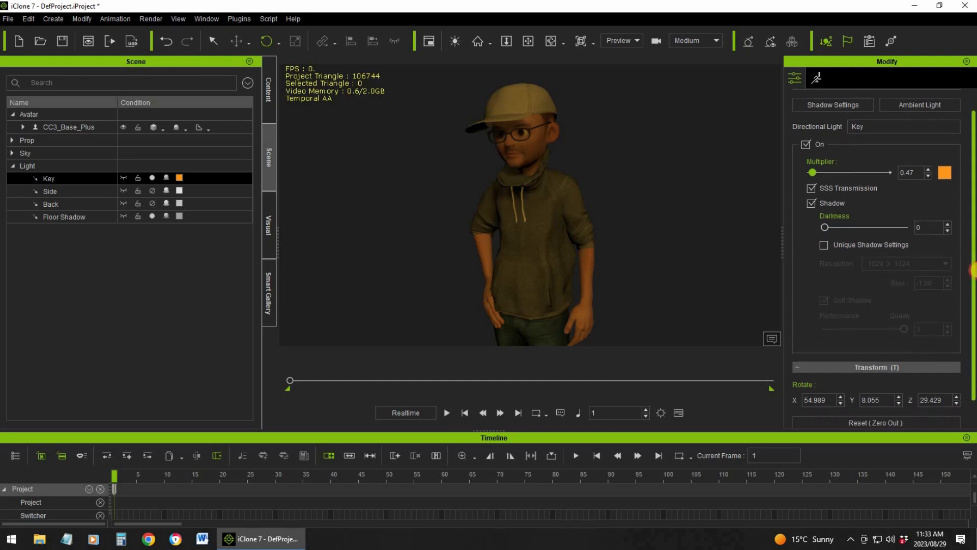
pyautogui.scroll(3, 973, 222)
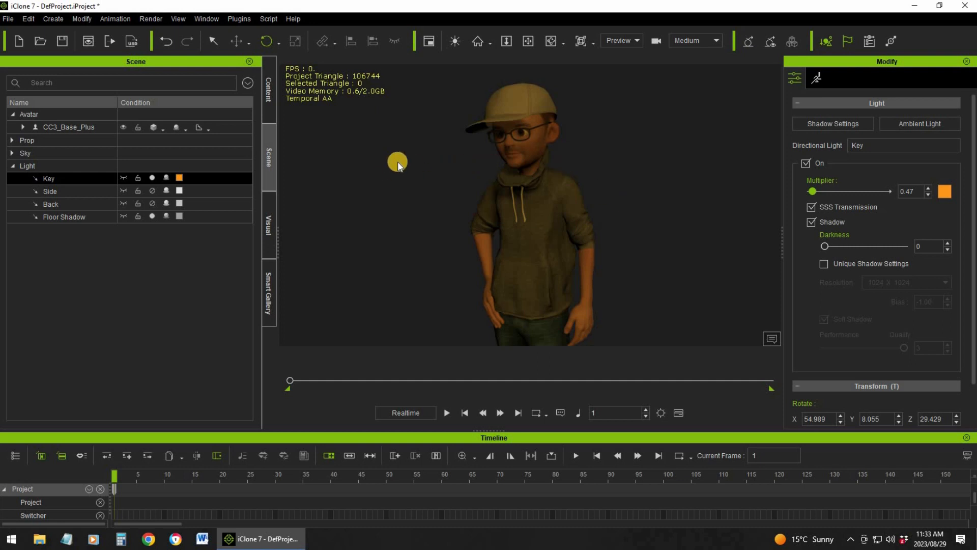
# Step: Make the Key light's orange color more saturated and set its multiplier to about 1.24
pyautogui.click(178, 177)
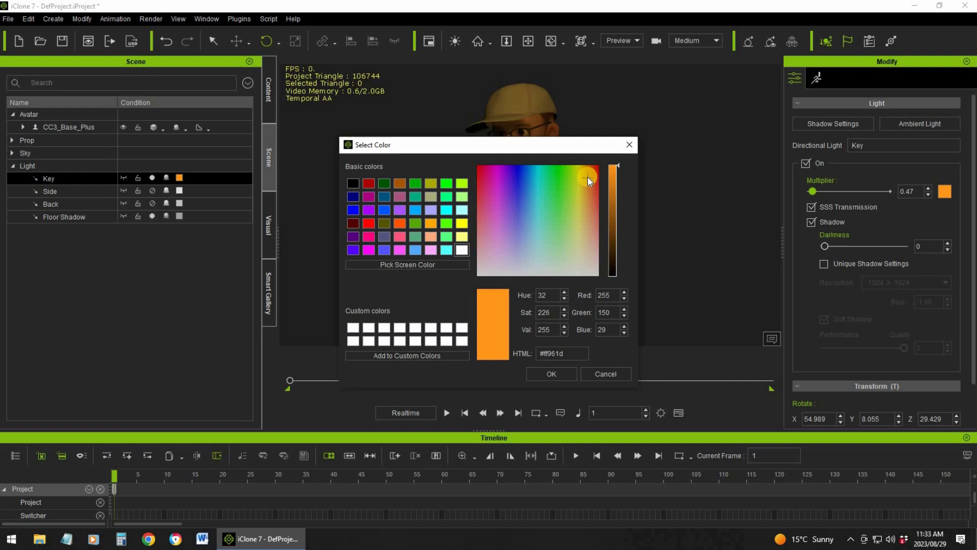
pyautogui.moveTo(586, 175); pyautogui.dragTo(586, 168)
pyautogui.click(552, 373)
pyautogui.moveTo(813, 191)
pyautogui.mouseDown()
pyautogui.moveTo(823, 188)
pyautogui.moveTo(815, 191)
pyautogui.mouseUp()
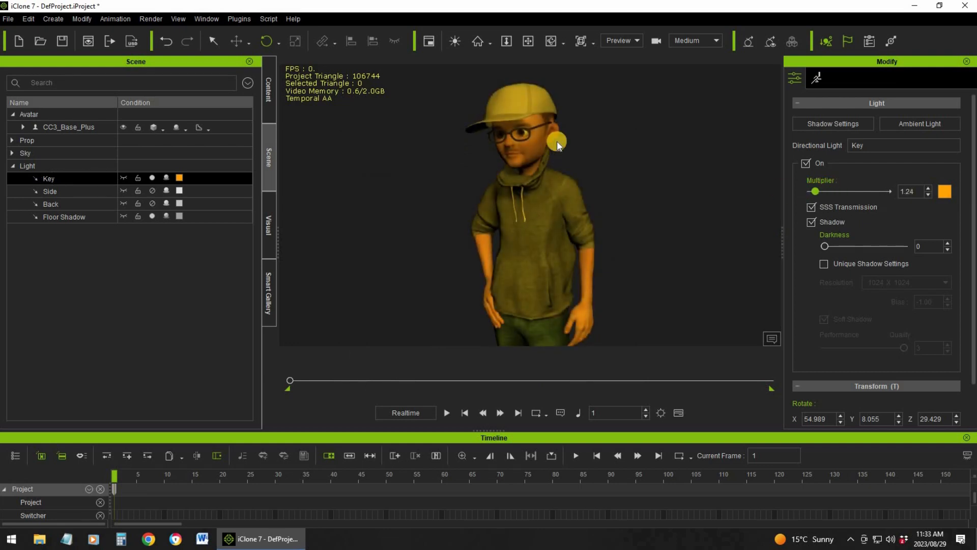
# Step: Display the Key light's gizmo, rotate the light to about X 75.3, Y 22.8, Z 56.2, and turn on the Side light
pyautogui.click(118, 178)
pyautogui.click(558, 216)
pyautogui.moveTo(560, 216); pyautogui.dragTo(581, 210)
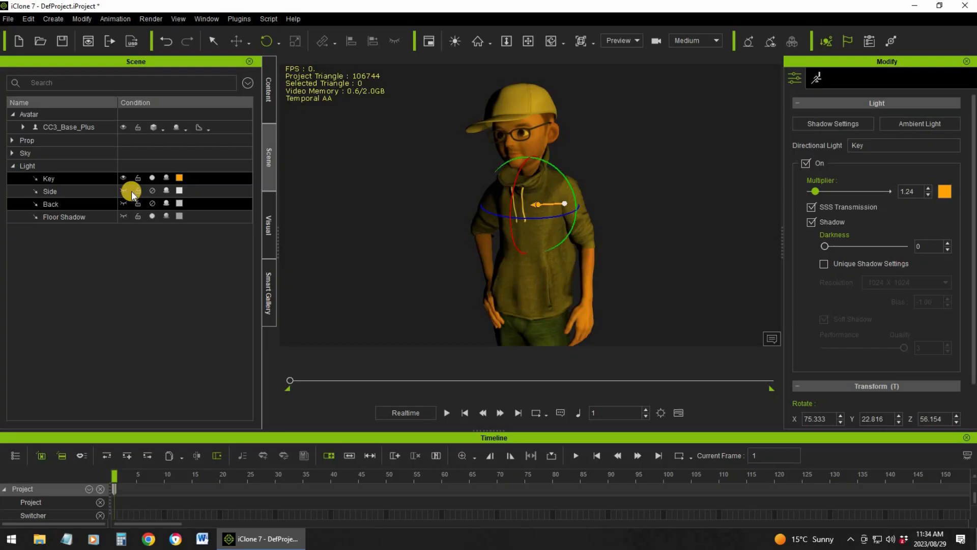
pyautogui.click(158, 194)
pyautogui.click(151, 191)
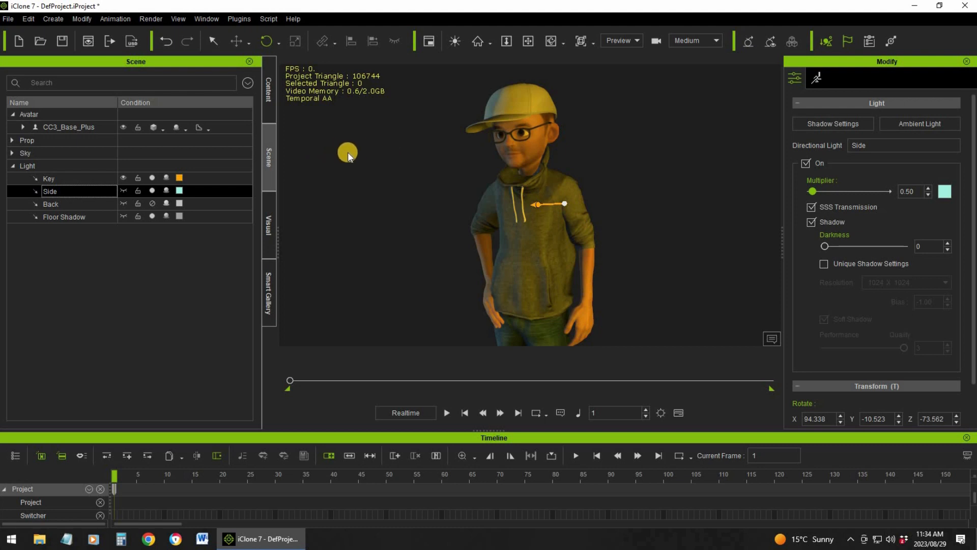
# Step: Change the Side light's color to a bright sky blue from the basic colors
pyautogui.click(178, 190)
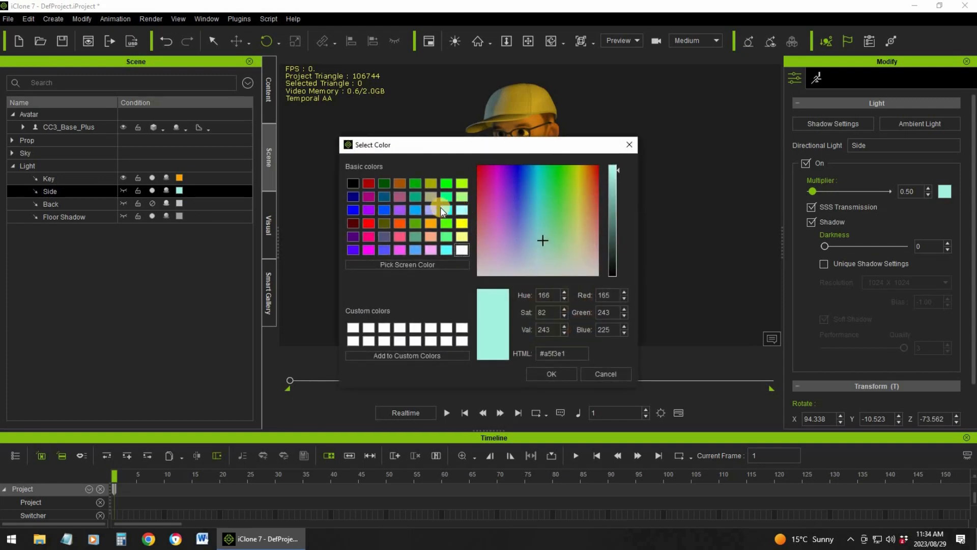
pyautogui.click(417, 210)
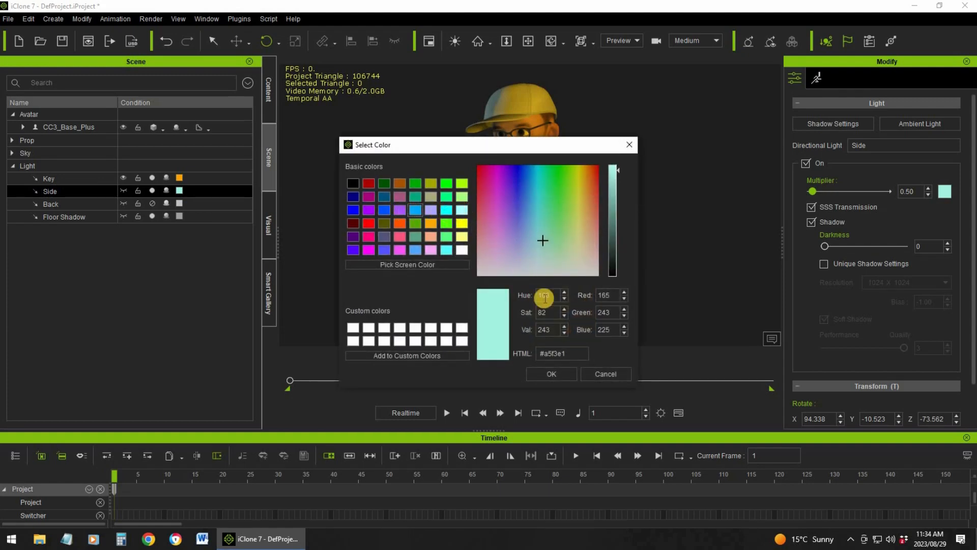
pyautogui.click(543, 373)
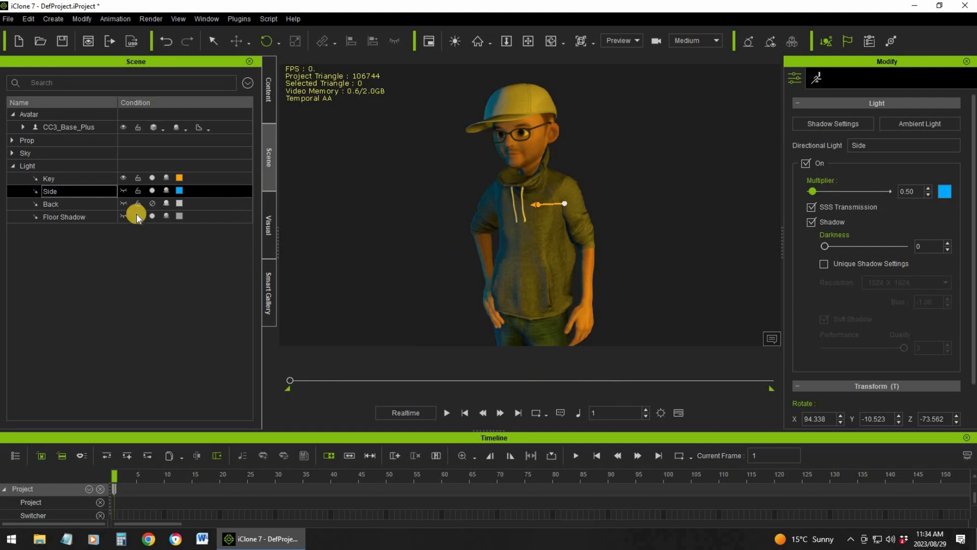
# Step: Display the Side light's gizmo, rotate the light to about X 98.9, Y -10.4, Z -1.6, and fine-tune its multiplier
pyautogui.click(267, 42)
pyautogui.click(124, 190)
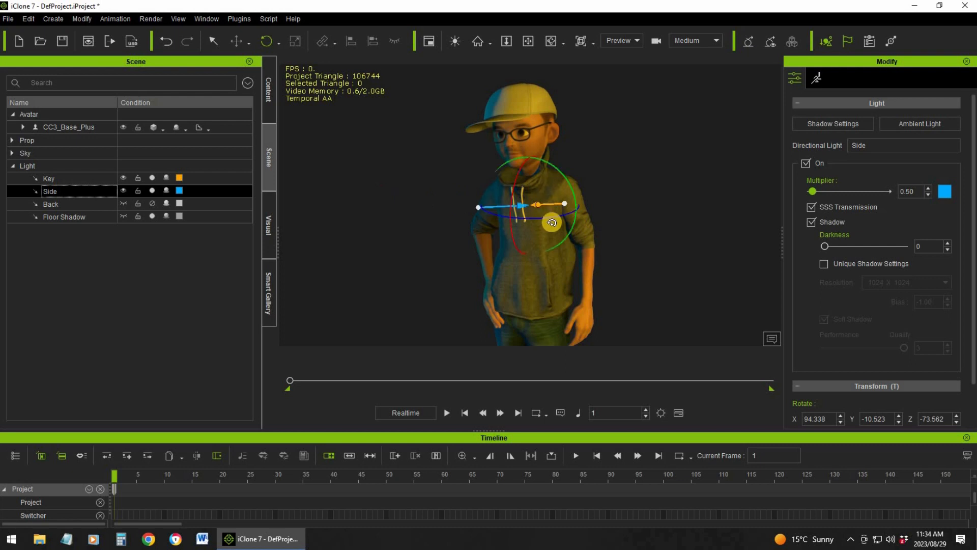
pyautogui.moveTo(551, 219)
pyautogui.mouseDown()
pyautogui.moveTo(593, 207)
pyautogui.moveTo(558, 216)
pyautogui.mouseUp()
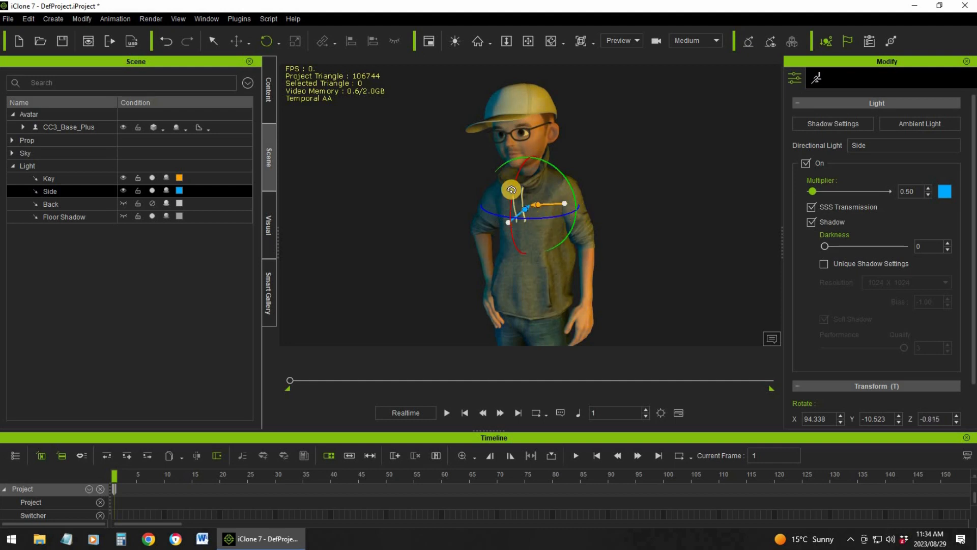
pyautogui.moveTo(511, 193); pyautogui.dragTo(513, 193)
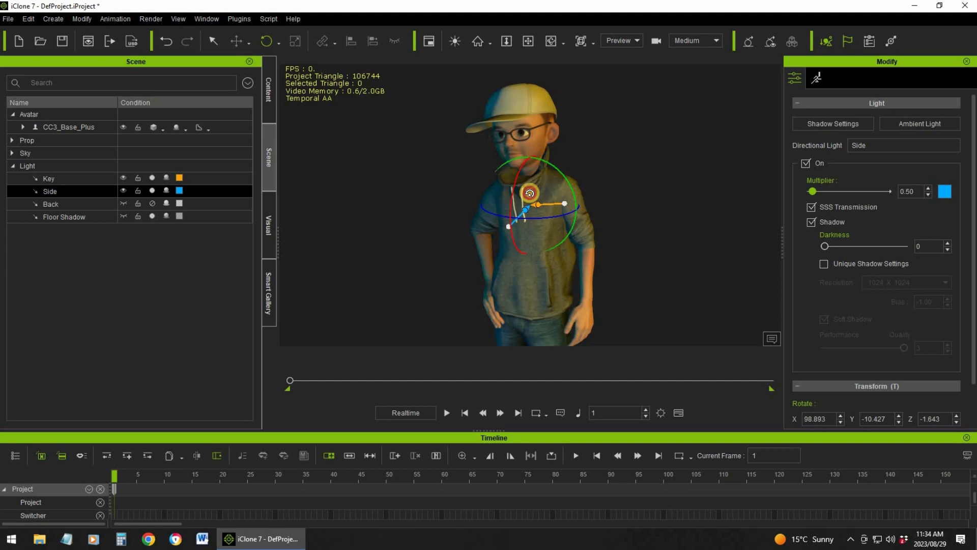
pyautogui.moveTo(818, 193); pyautogui.dragTo(815, 193)
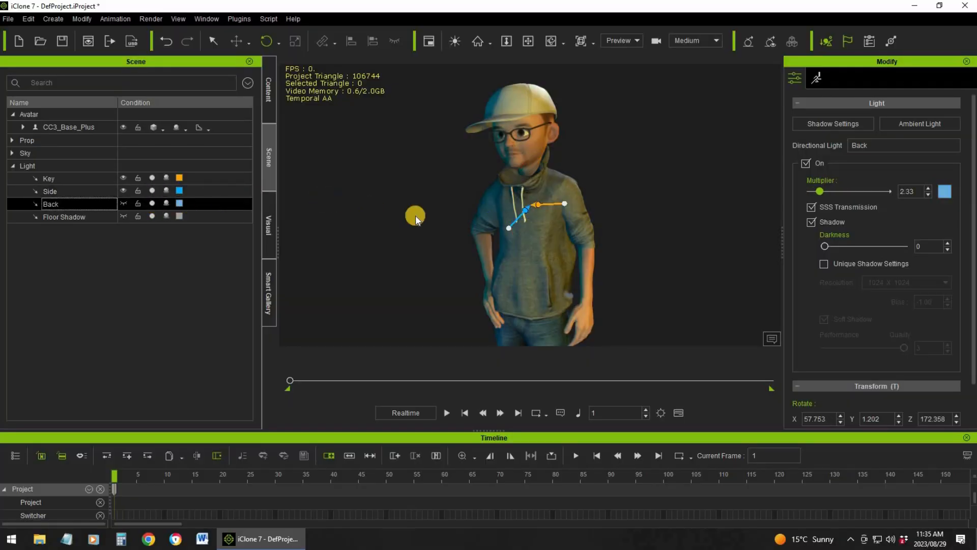
# Step: Change the Back light's color to a saturated deep blue and, with its gizmo displayed, rotate it to about Z 205.5
pyautogui.click(181, 204)
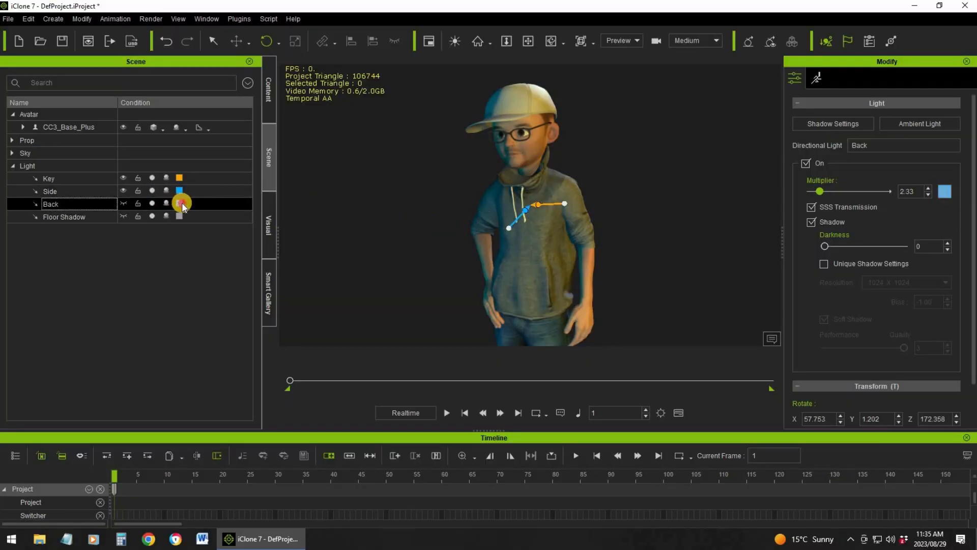
pyautogui.click(384, 209)
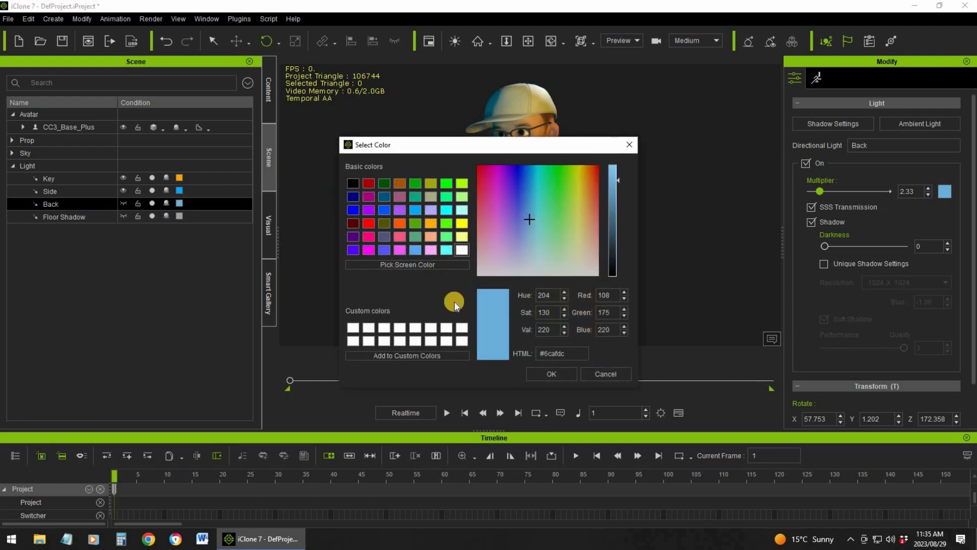
pyautogui.click(547, 372)
pyautogui.click(123, 203)
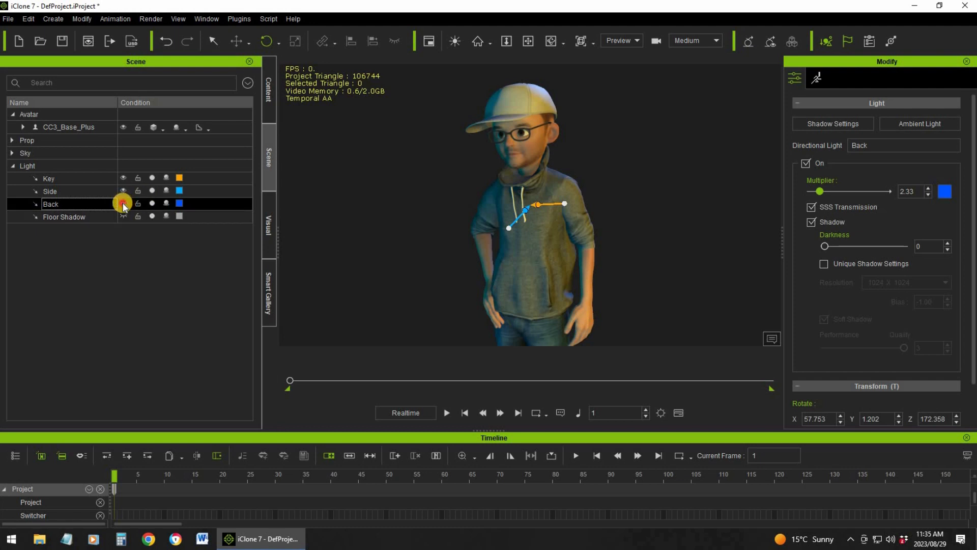
pyautogui.moveTo(562, 218); pyautogui.dragTo(569, 216)
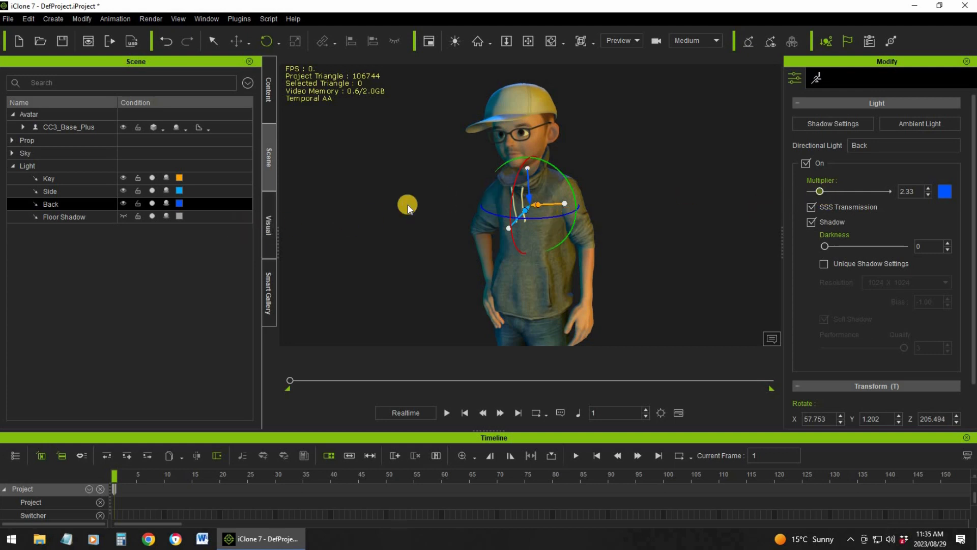
# Step: Hide the gizmos of the Back, Side and Key lights and deselect everything to leave the character unobstructed
pyautogui.click(122, 202)
pyautogui.click(121, 205)
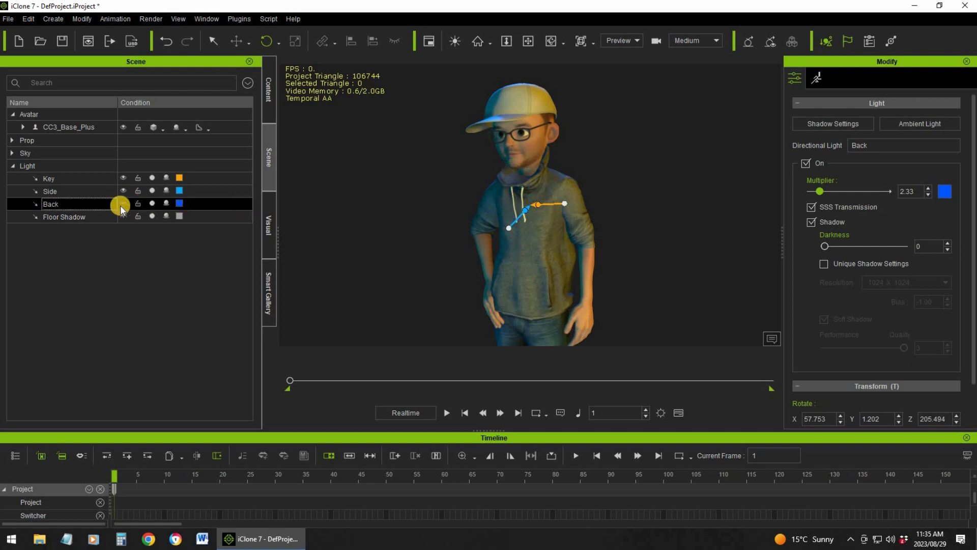
pyautogui.click(123, 179)
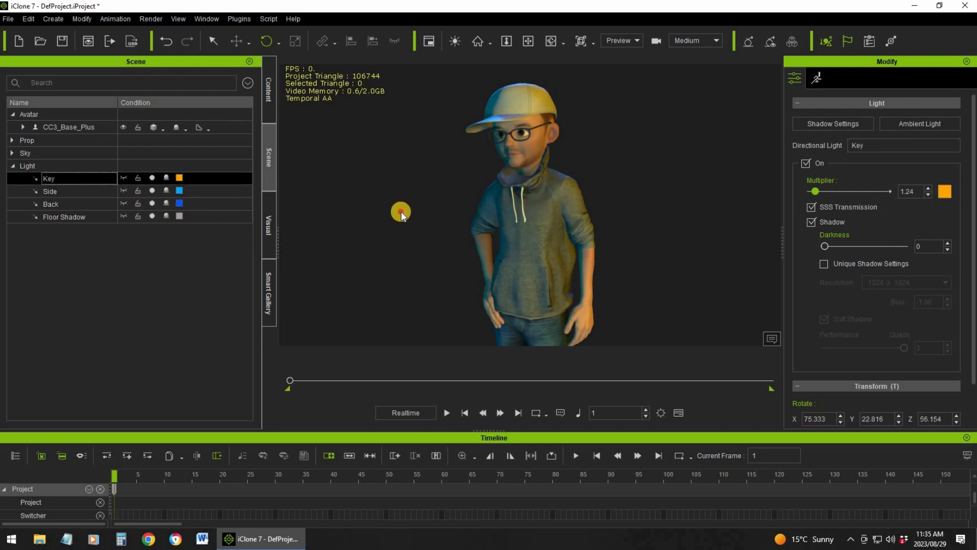
pyautogui.click(390, 224)
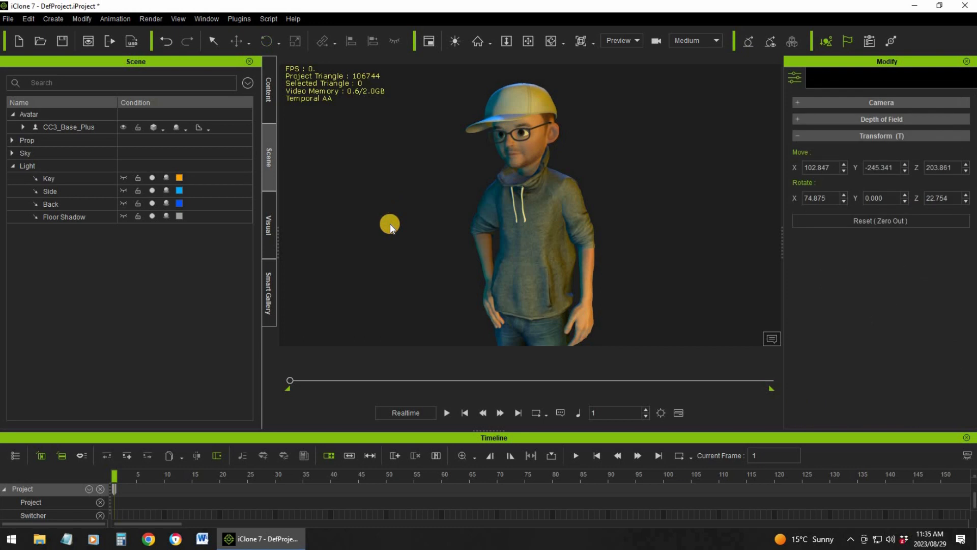